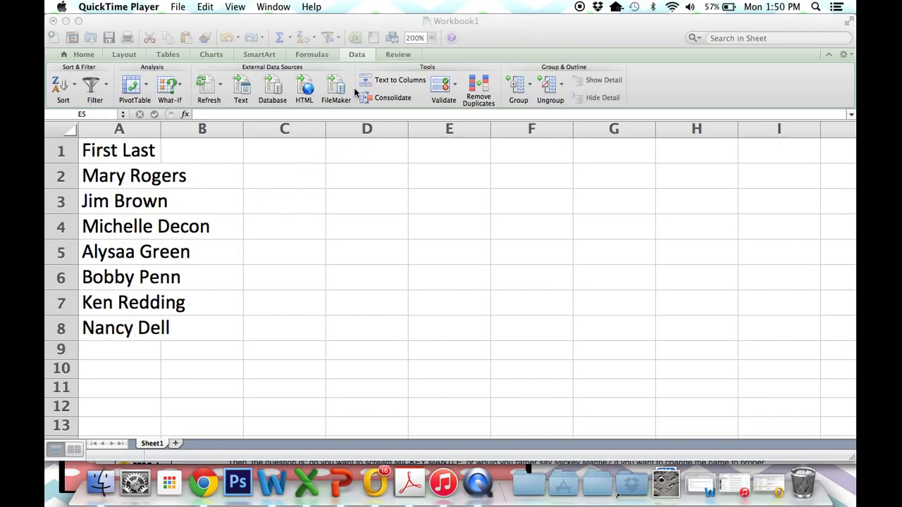
- Select the full names in column A and launch Text to Columns from the Data tab
{"action": "left_click", "coordinate": [361, 60]}
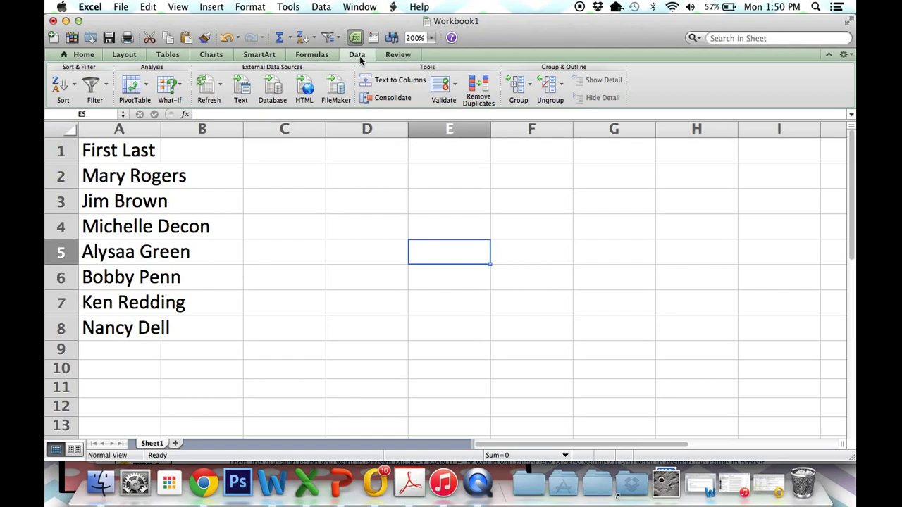
{"action": "left_click", "coordinate": [83, 55]}
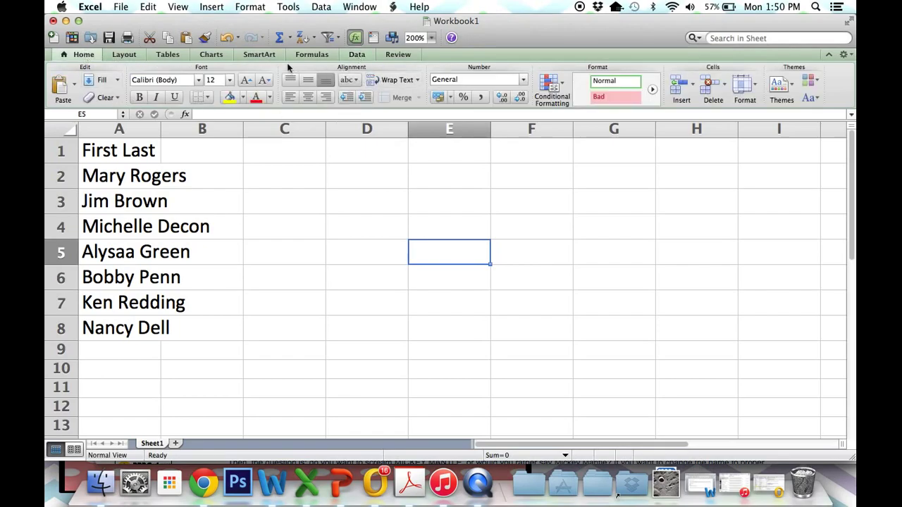
{"action": "left_click", "coordinate": [359, 54]}
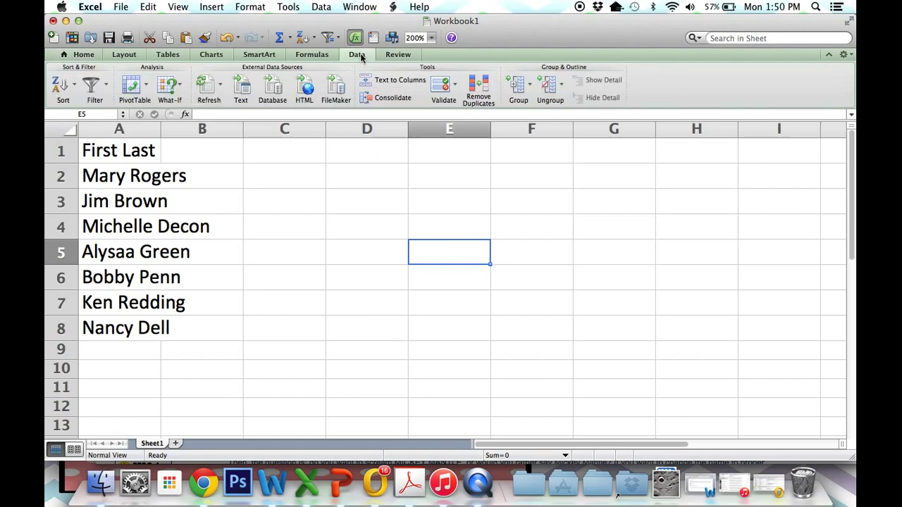
{"action": "left_click_drag", "start_coordinate": [131, 150], "coordinate": [129, 329]}
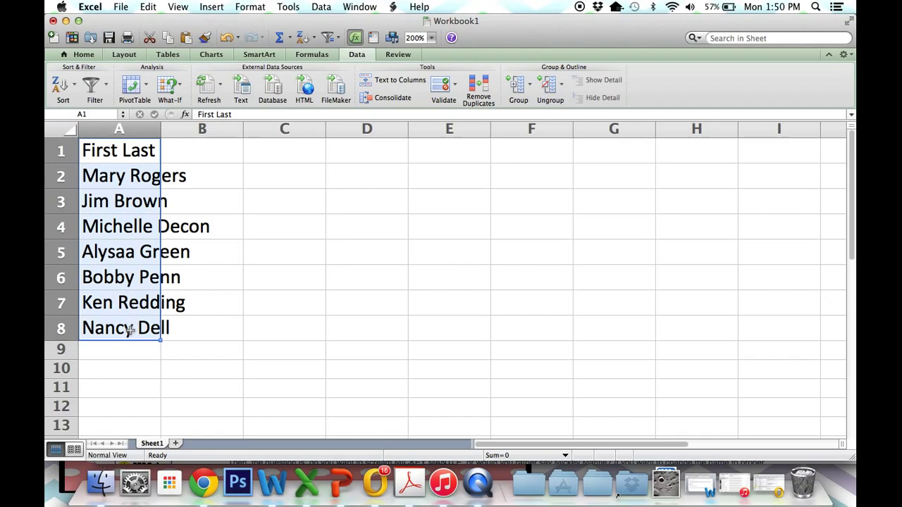
{"action": "left_click", "coordinate": [397, 83]}
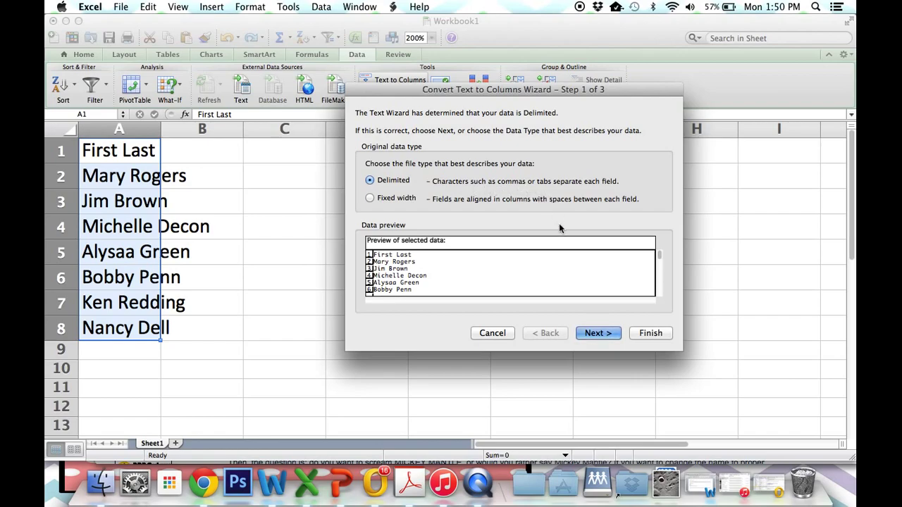
- Split the names as Delimited data on the Space separator, first names in A and last names in B
{"action": "left_click", "coordinate": [597, 333]}
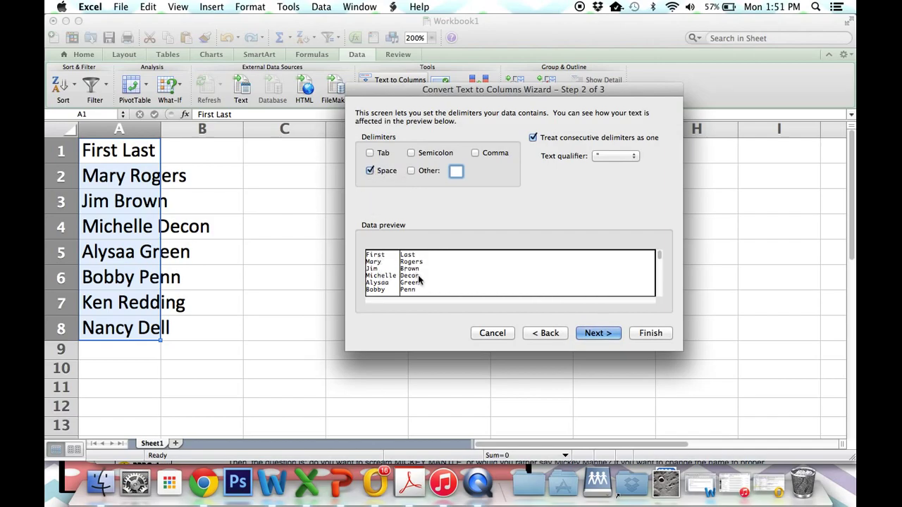
{"action": "left_click", "coordinate": [596, 335]}
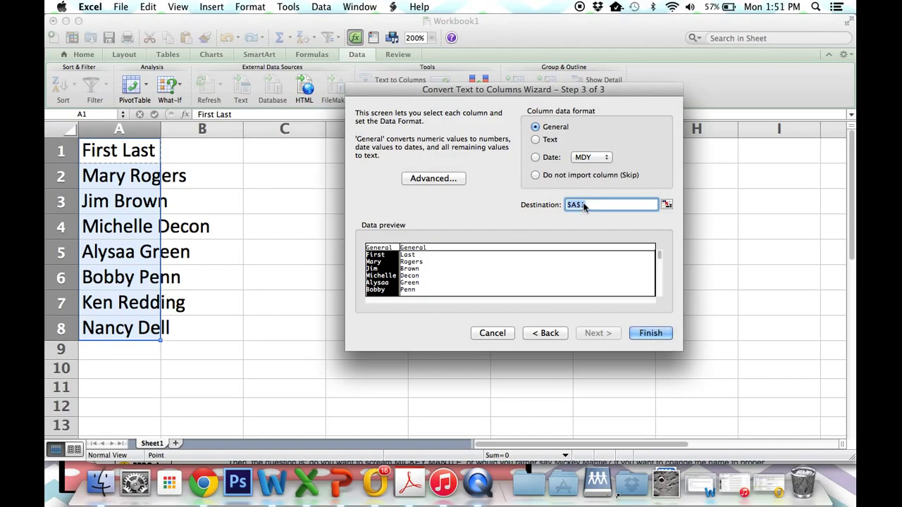
{"action": "left_click", "coordinate": [659, 334]}
{"action": "left_click", "coordinate": [484, 306]}
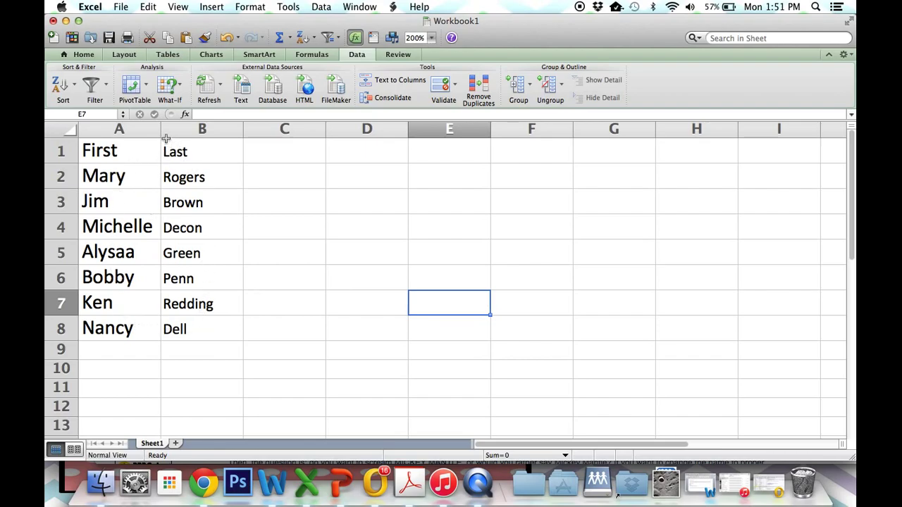
- Enter =A1&" "&B1 in D1 so it displays 'First Last'
{"action": "left_click", "coordinate": [338, 157]}
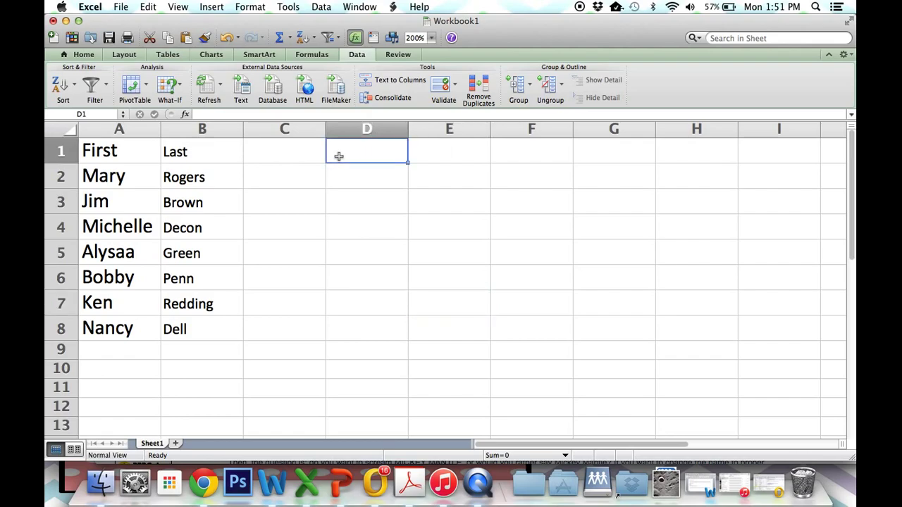
{"action": "left_click", "coordinate": [338, 115]}
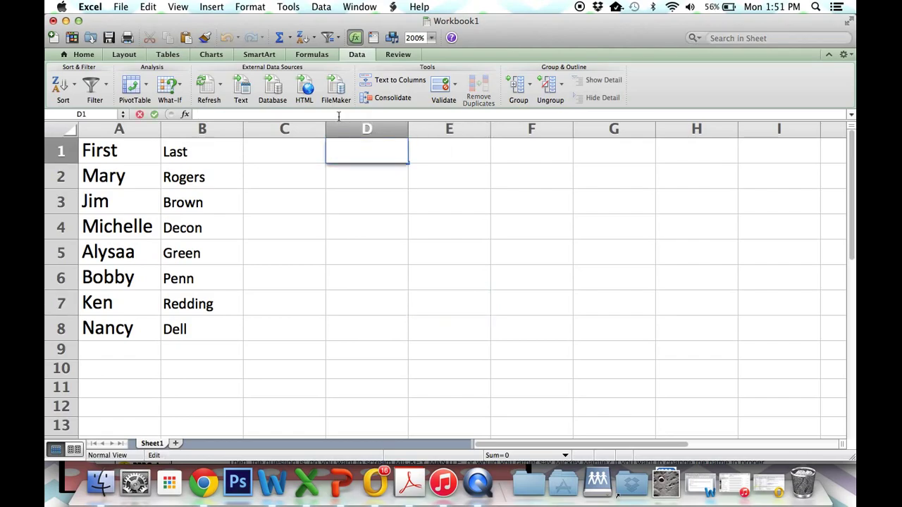
{"action": "left_click", "coordinate": [358, 197]}
{"action": "left_click", "coordinate": [357, 151]}
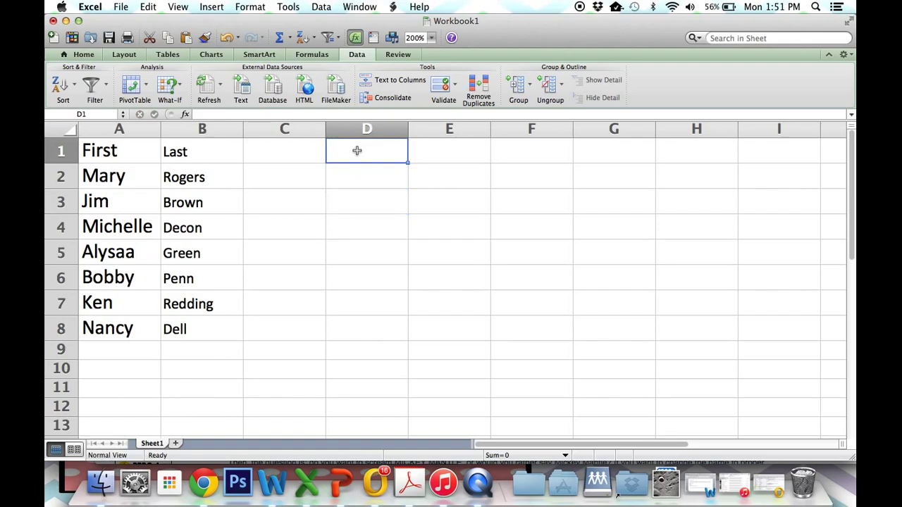
{"action": "left_click", "coordinate": [352, 115]}
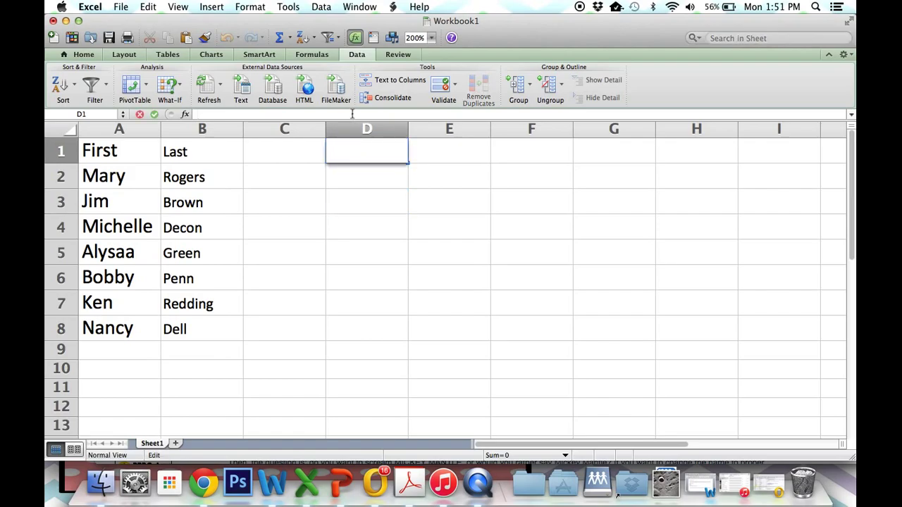
{"action": "type", "text": "="}
{"action": "left_click", "coordinate": [132, 151]}
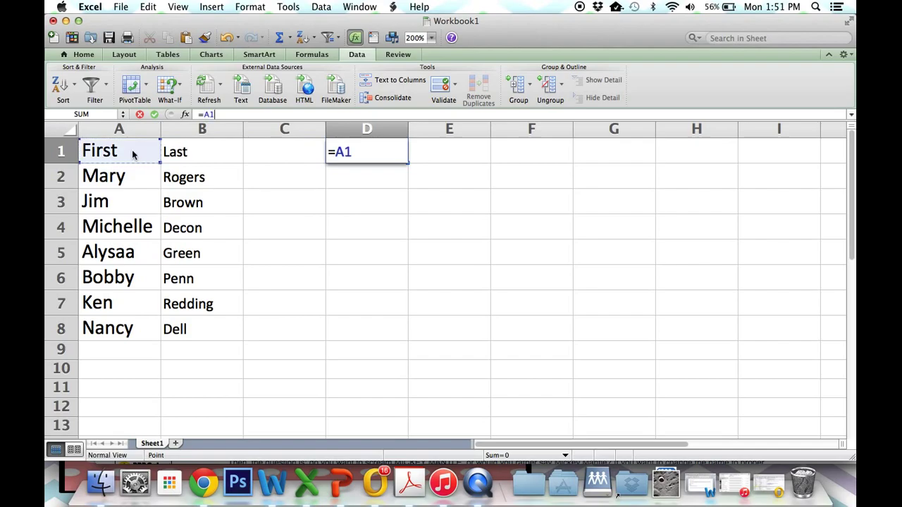
{"action": "type", "text": "&"}
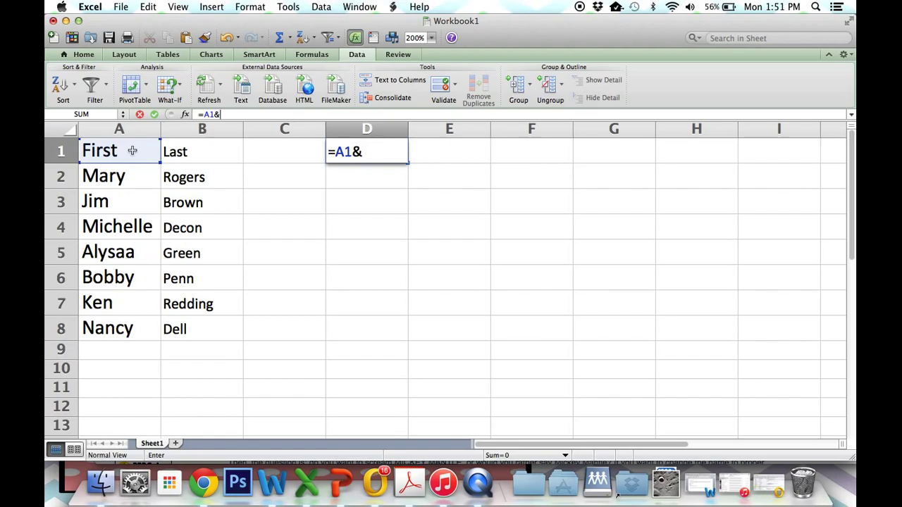
{"action": "type", "text": "\" \"&"}
{"action": "left_click", "coordinate": [184, 154]}
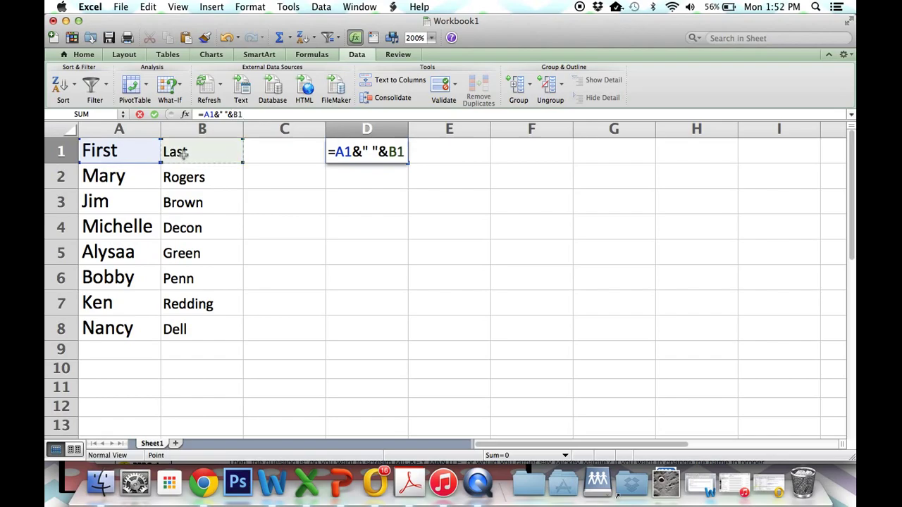
{"action": "key", "text": "Return"}
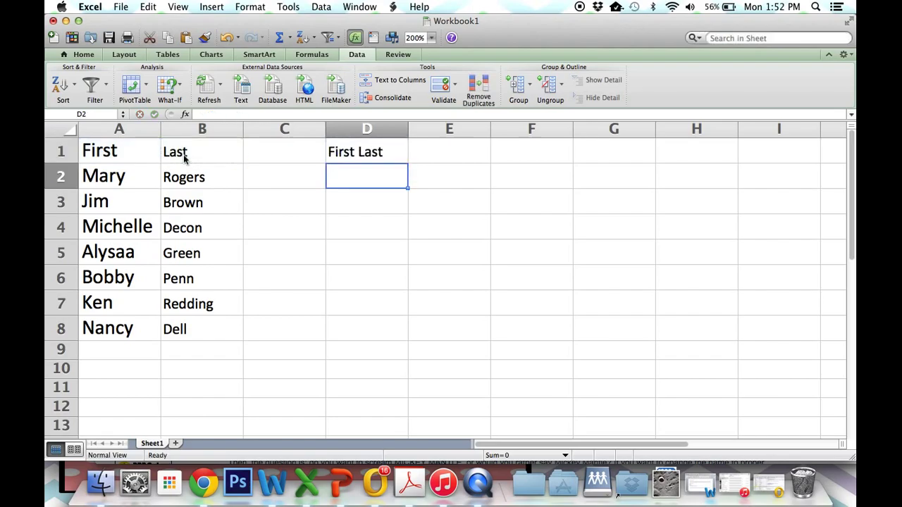
{"action": "left_click", "coordinate": [381, 152]}
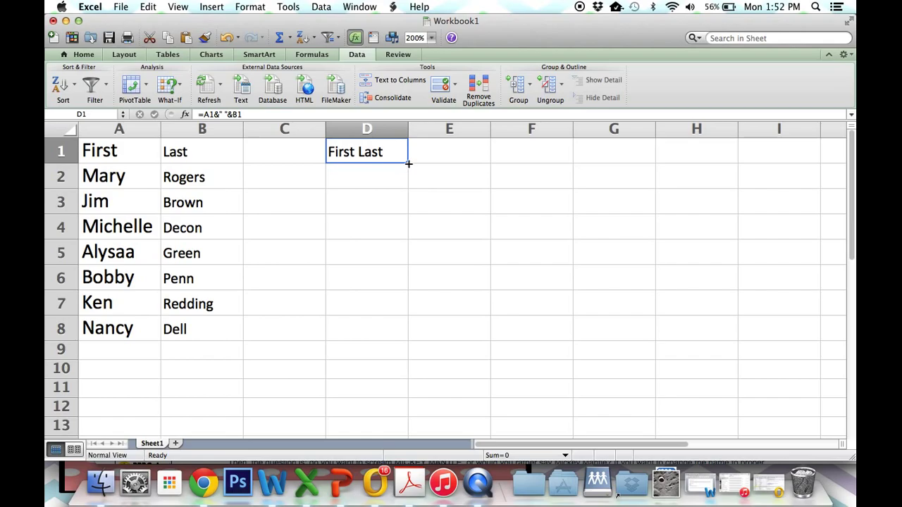
- Copy the D1 formula down through D8 to rejoin every first and last name
{"action": "left_click_drag", "start_coordinate": [408, 163], "coordinate": [409, 339]}
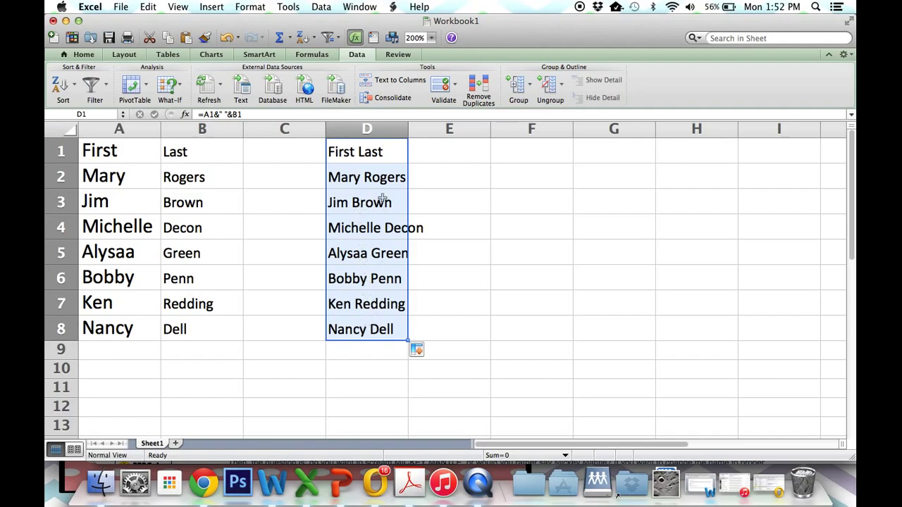
{"action": "left_click", "coordinate": [512, 155]}
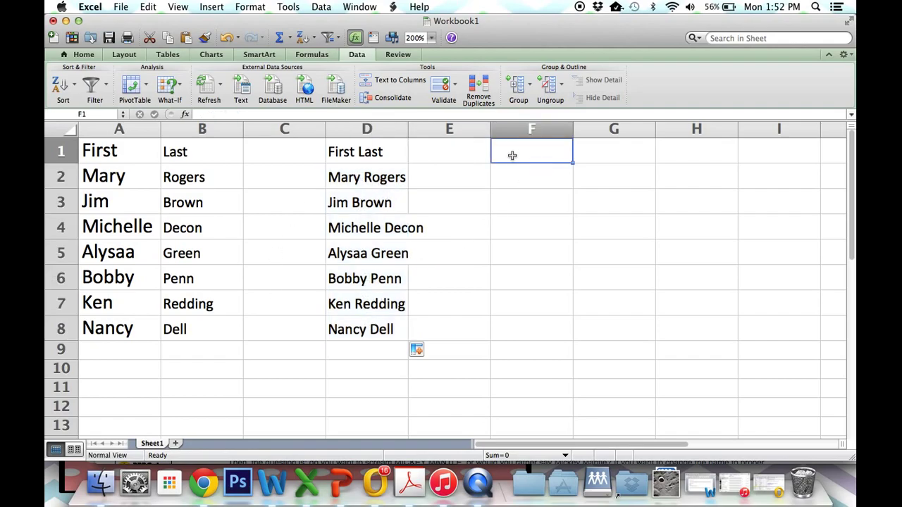
- Enter =B1&", "&A1 in F1 so it displays 'Last, First'
{"action": "left_click", "coordinate": [402, 114]}
{"action": "type", "text": "="}
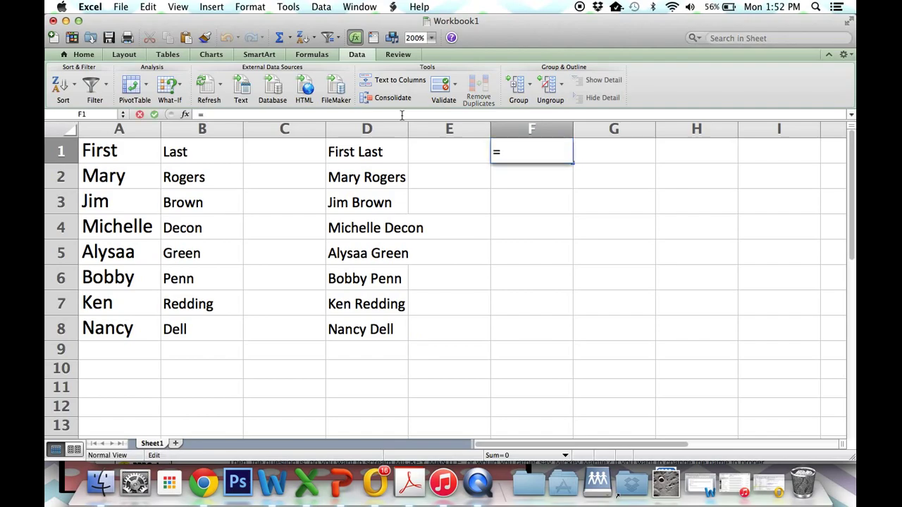
{"action": "left_click", "coordinate": [214, 161]}
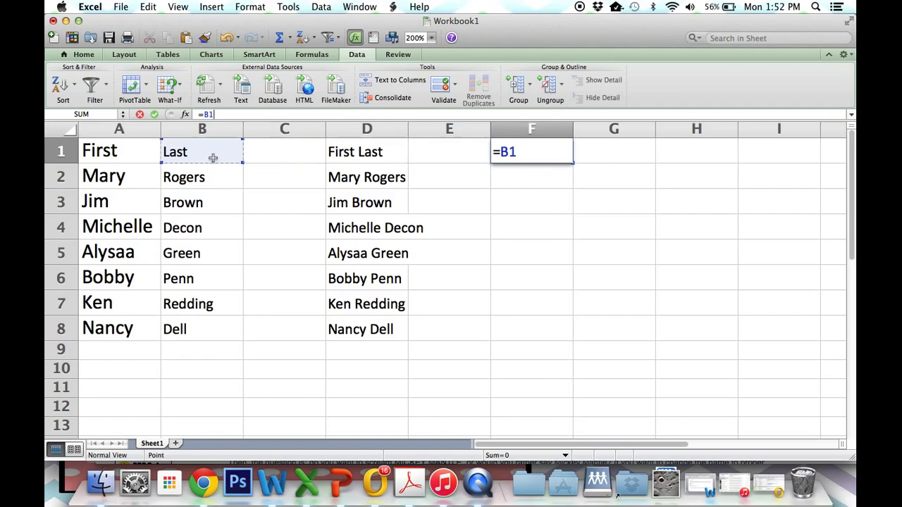
{"action": "type", "text": "&"}
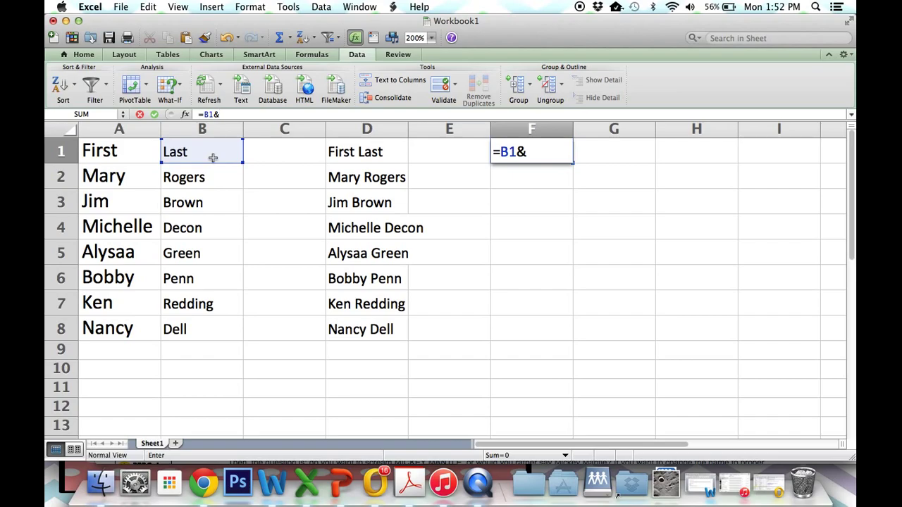
{"action": "type", "text": "\", \"&"}
{"action": "left_click", "coordinate": [113, 150]}
{"action": "key", "text": "Return"}
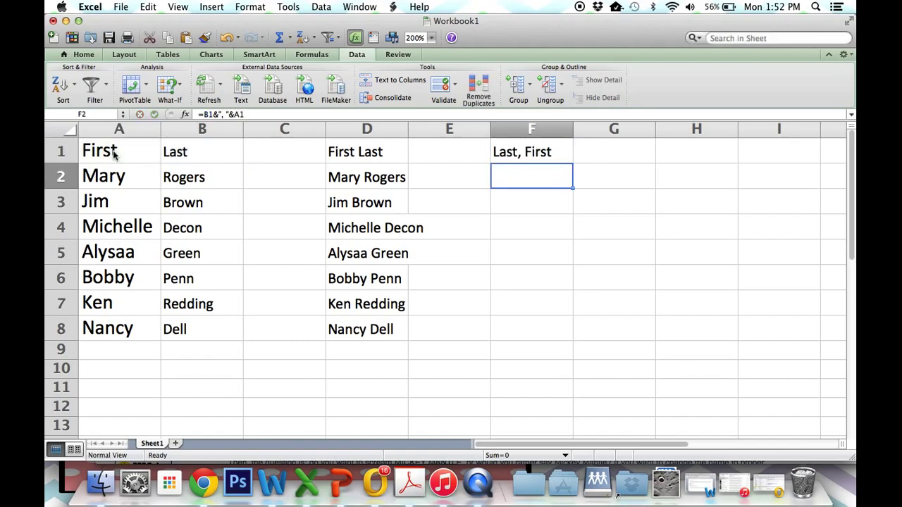
{"action": "left_click", "coordinate": [536, 153]}
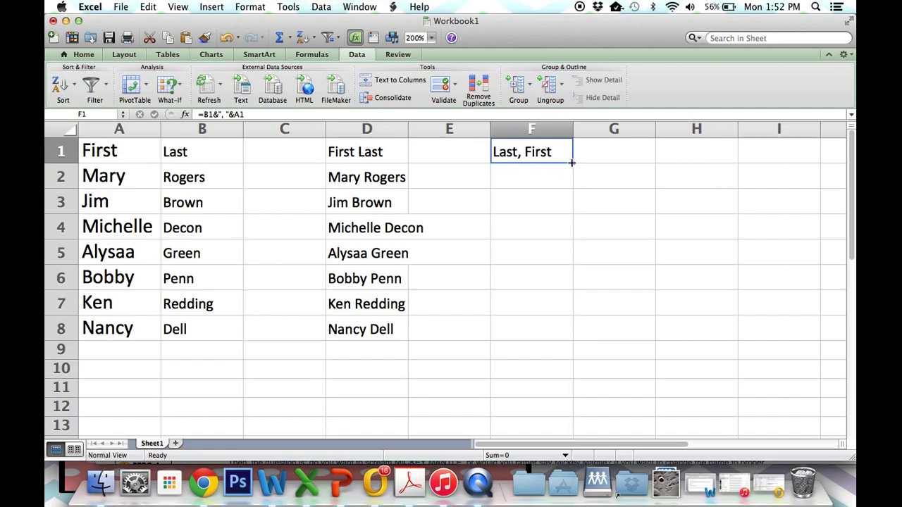
- Copy the F1 formula down through F8 to list every name as Last, First
{"action": "left_click_drag", "start_coordinate": [571, 163], "coordinate": [574, 341]}
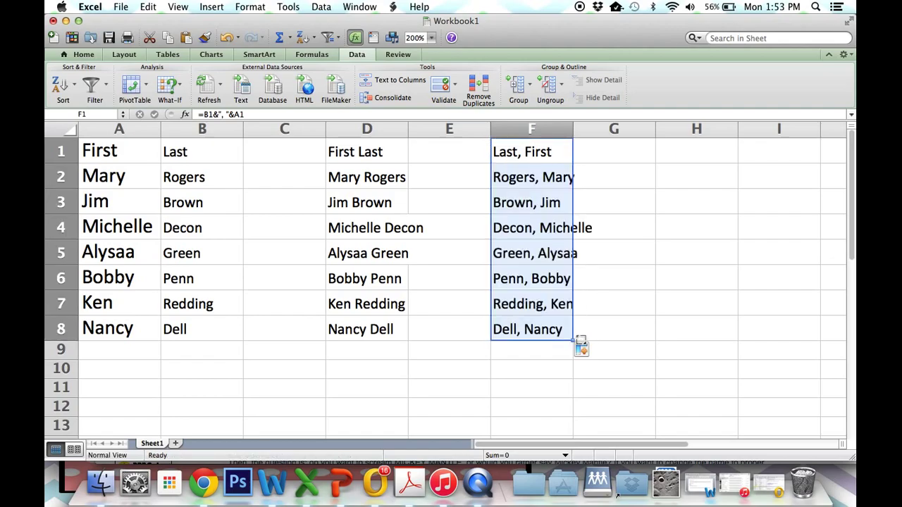